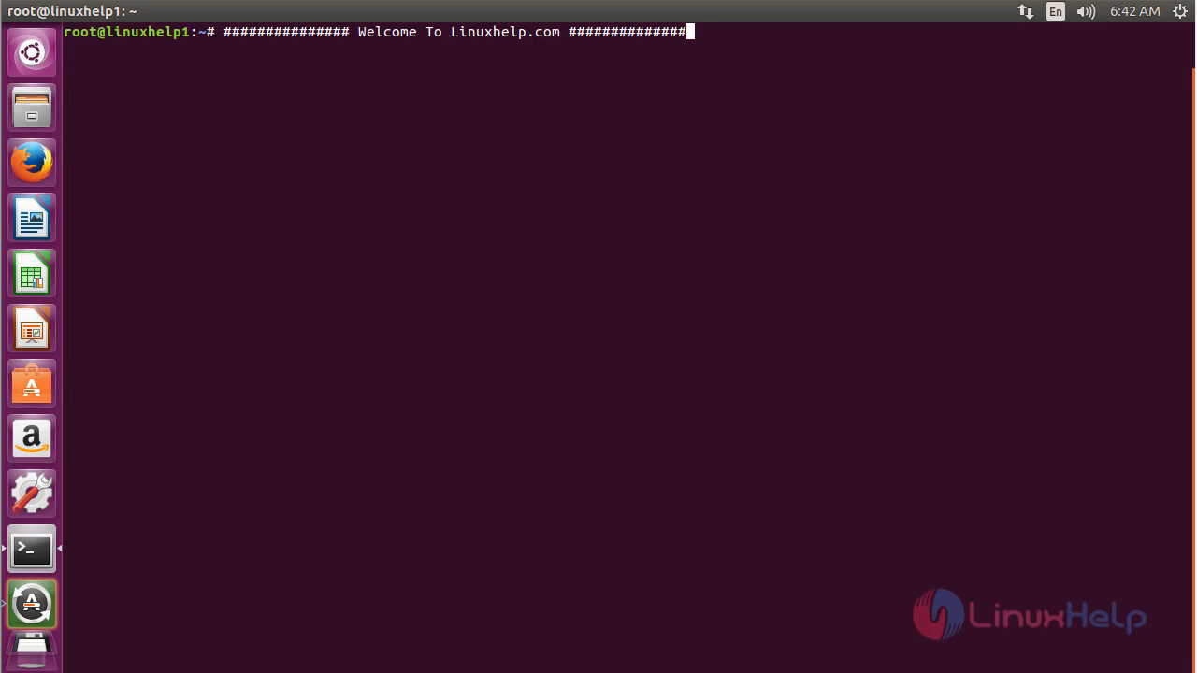
- Add the ppa:nilarimogard/webupd8 repository with add-apt-repository, confirming the key import, then clear the screen
key(Return)
key(ctrl+l)
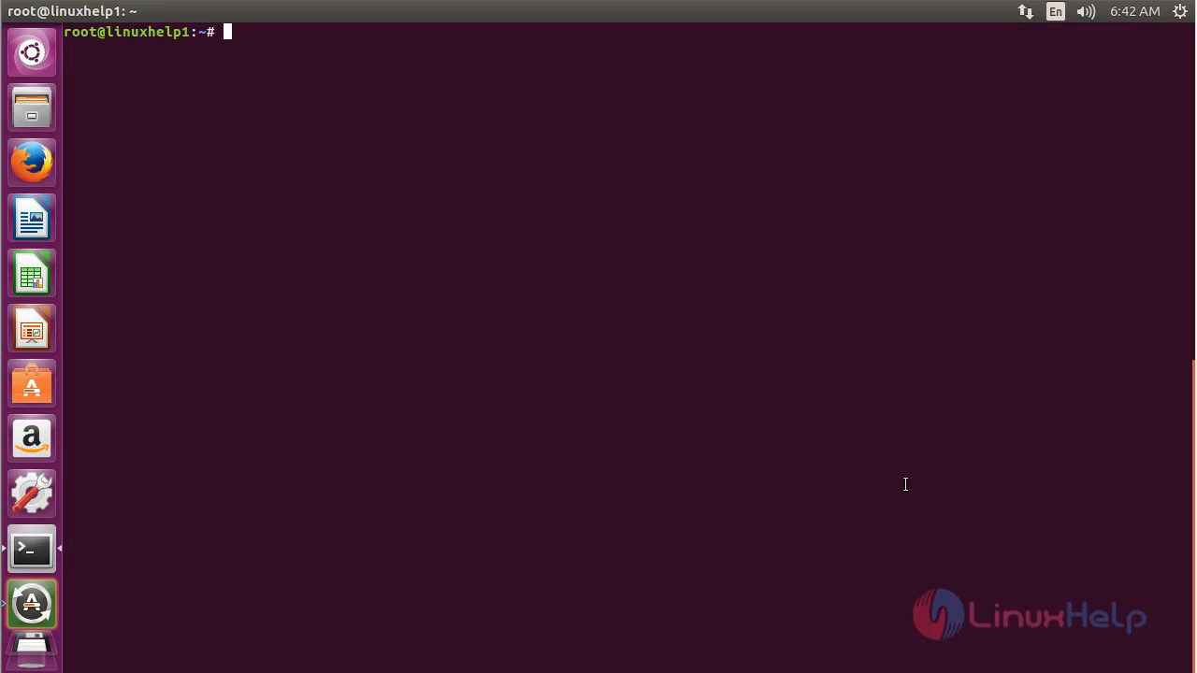
text(add-)
text(apt-)
text(reposito)
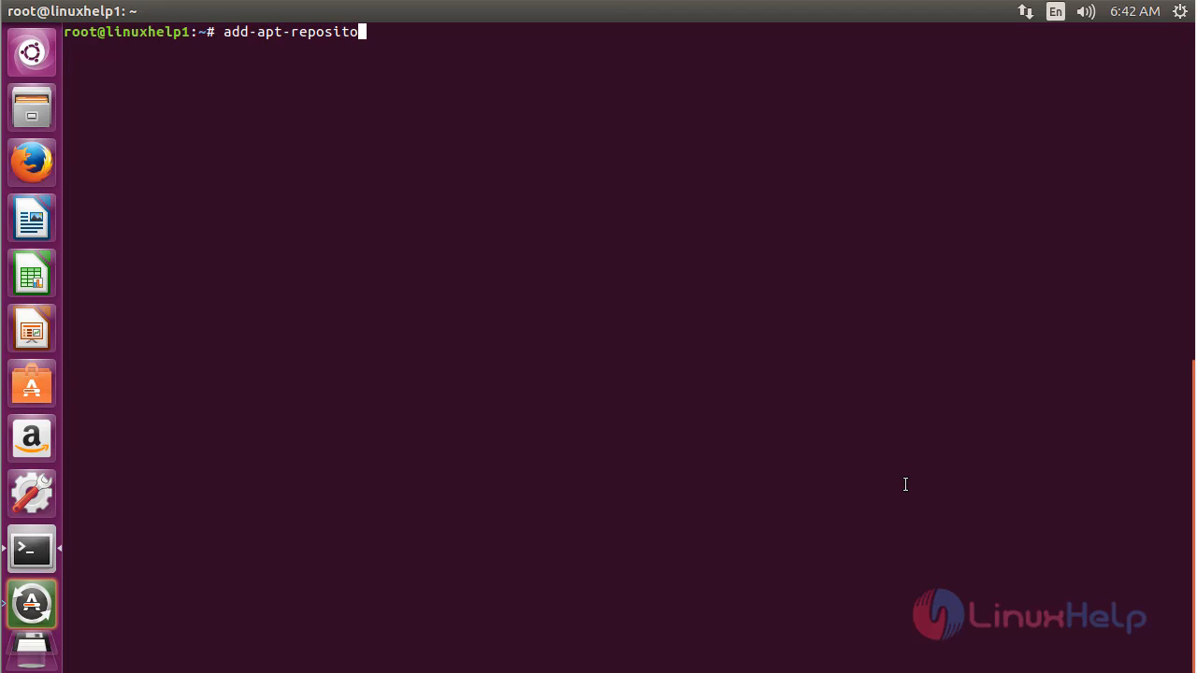
key(Tab)
text(ppa:)
text(nil)
text(arimo)
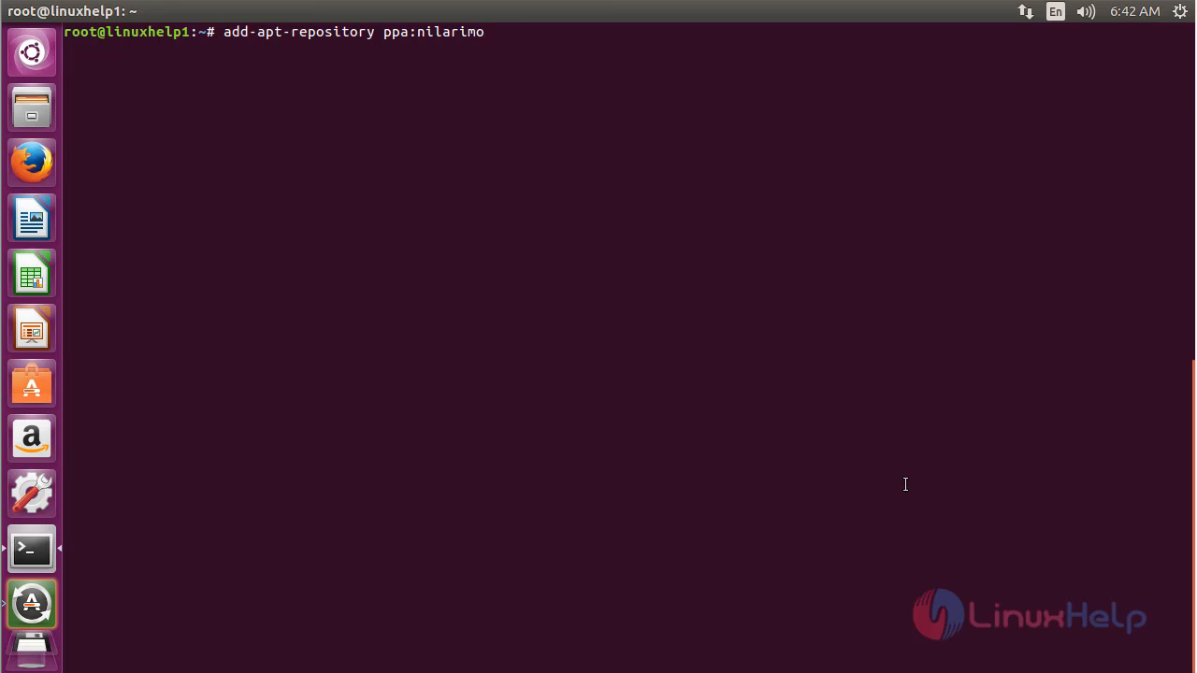
text(gard/)
text(w)
text(ebupd)
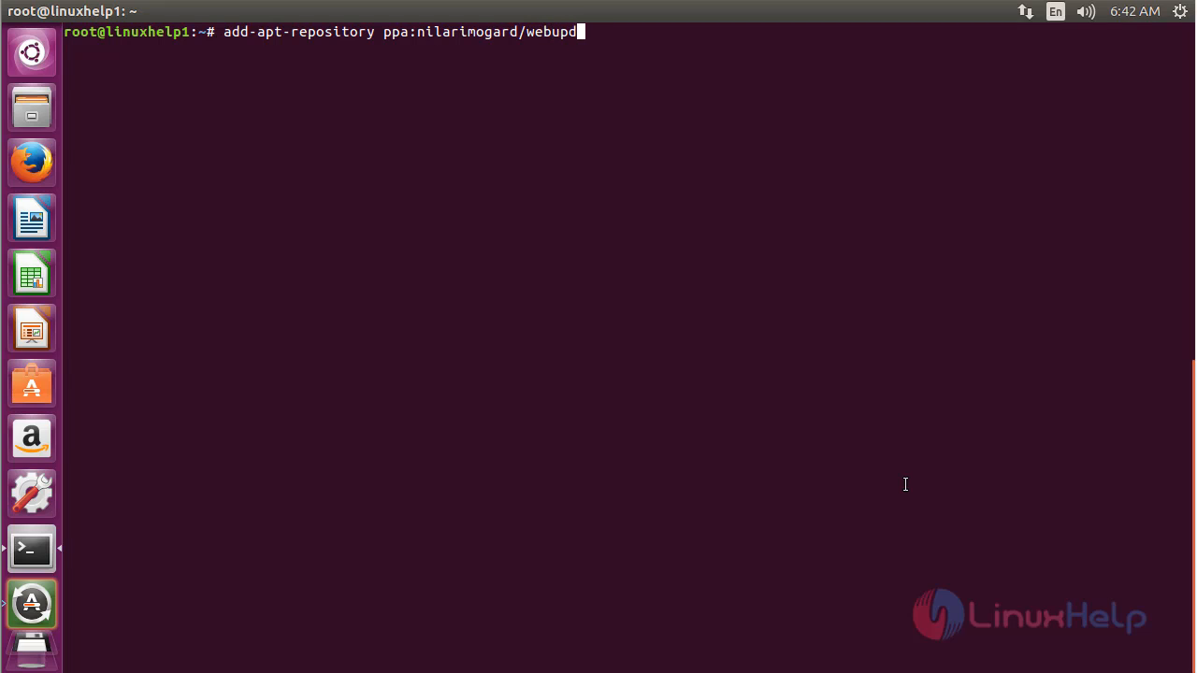
text(8)
key(Return)
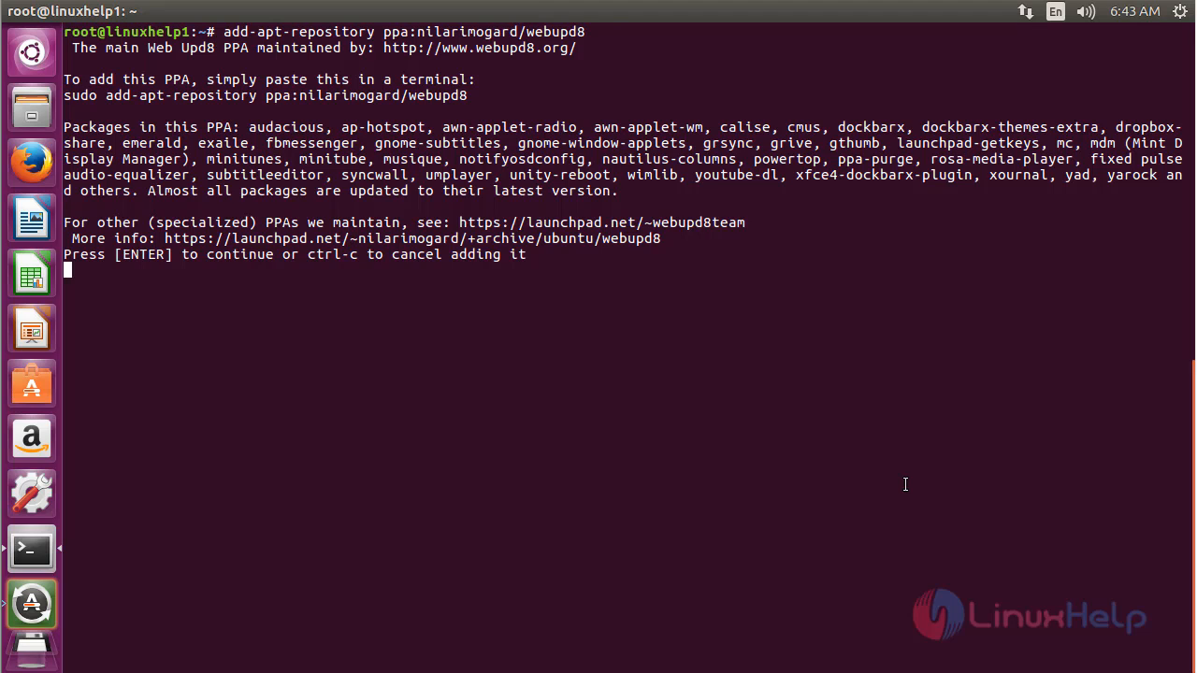
key(Return)
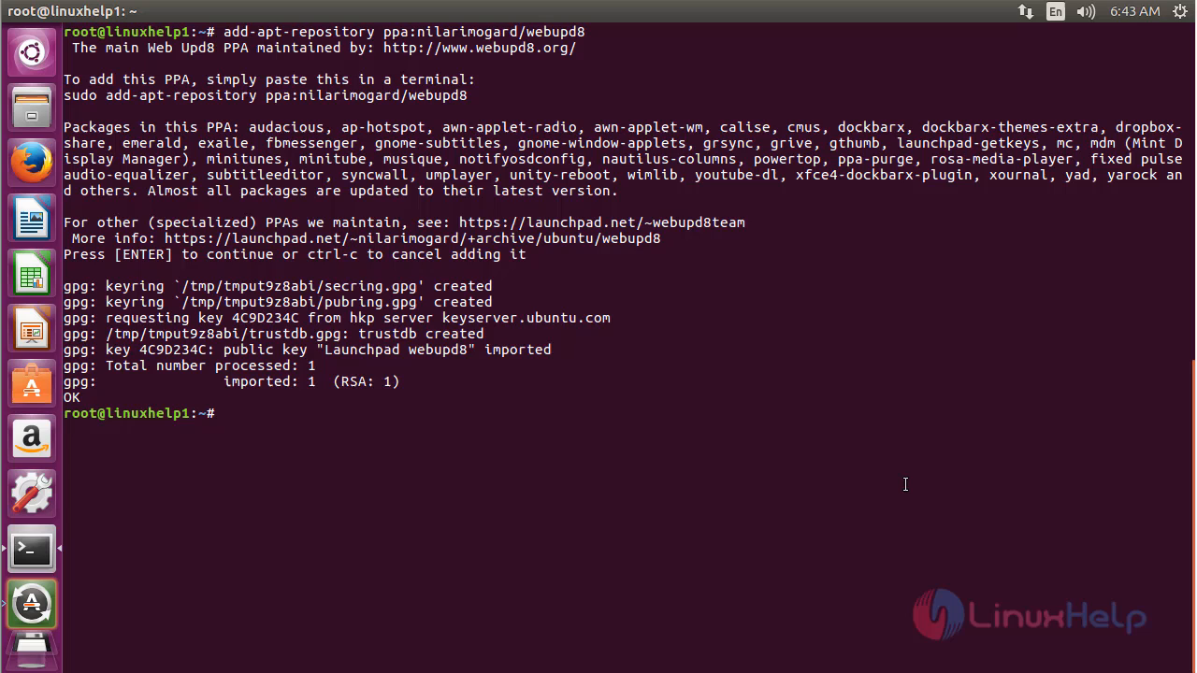
key(Return)
key(ctrl+l)
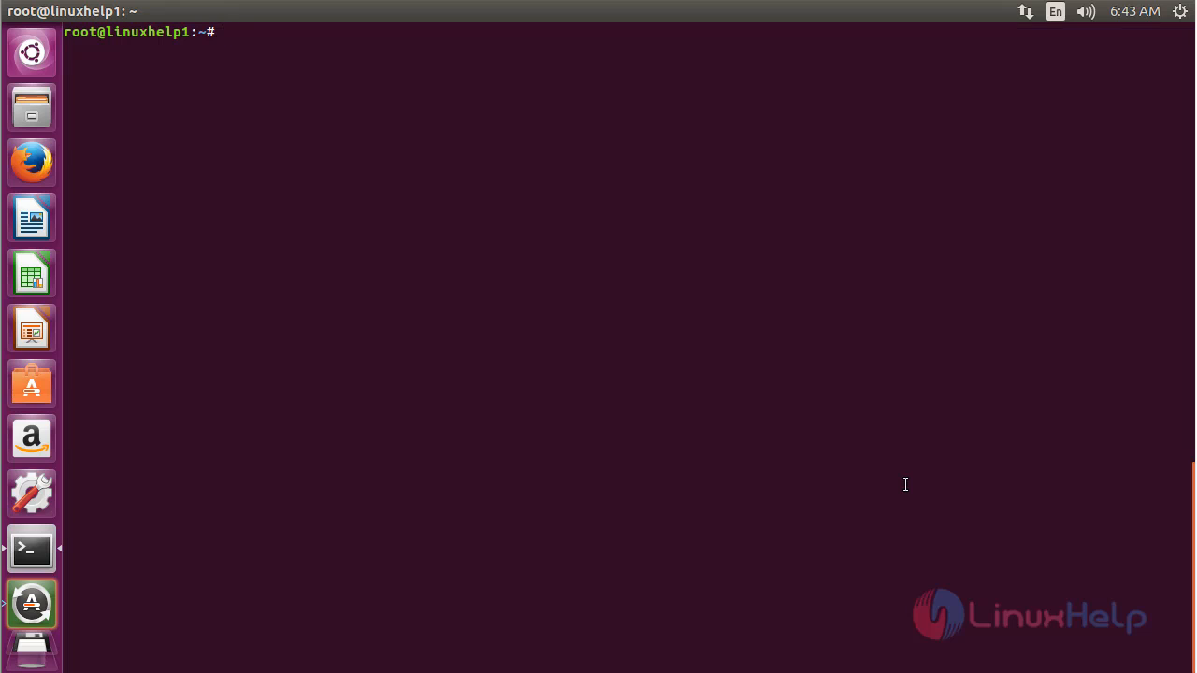
text(apt-ge)
text(t upda)
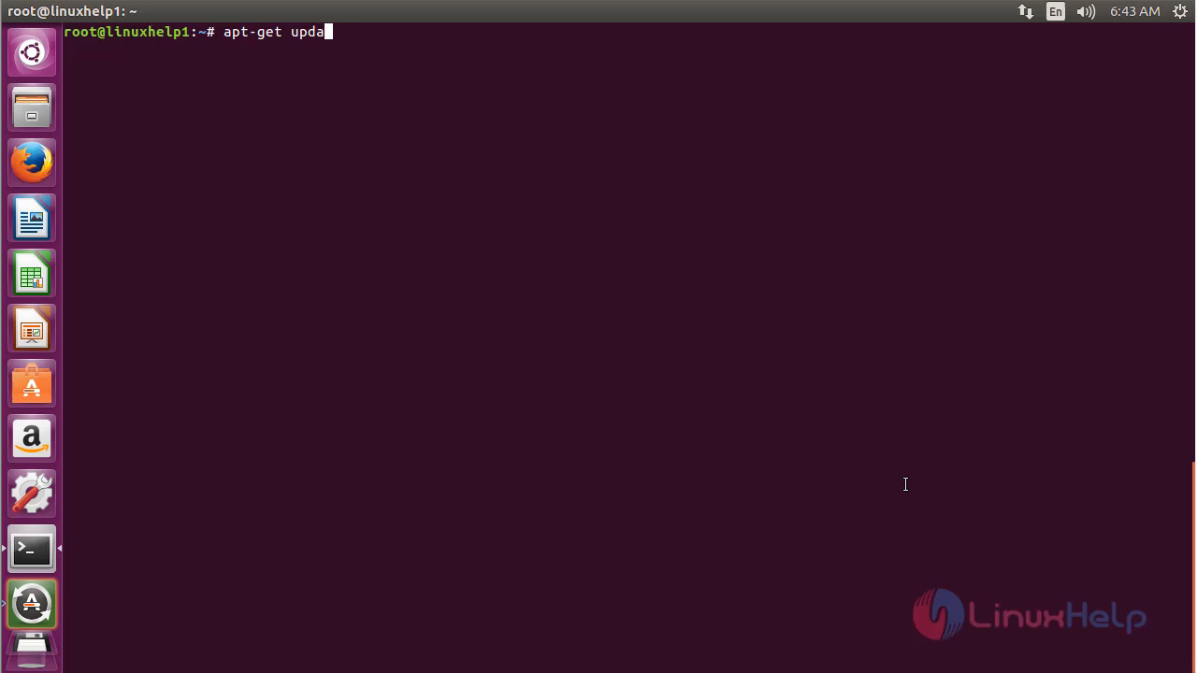
text(te)
- Run apt-get update to refresh the package lists including the new webupd8 sources
key(Return)
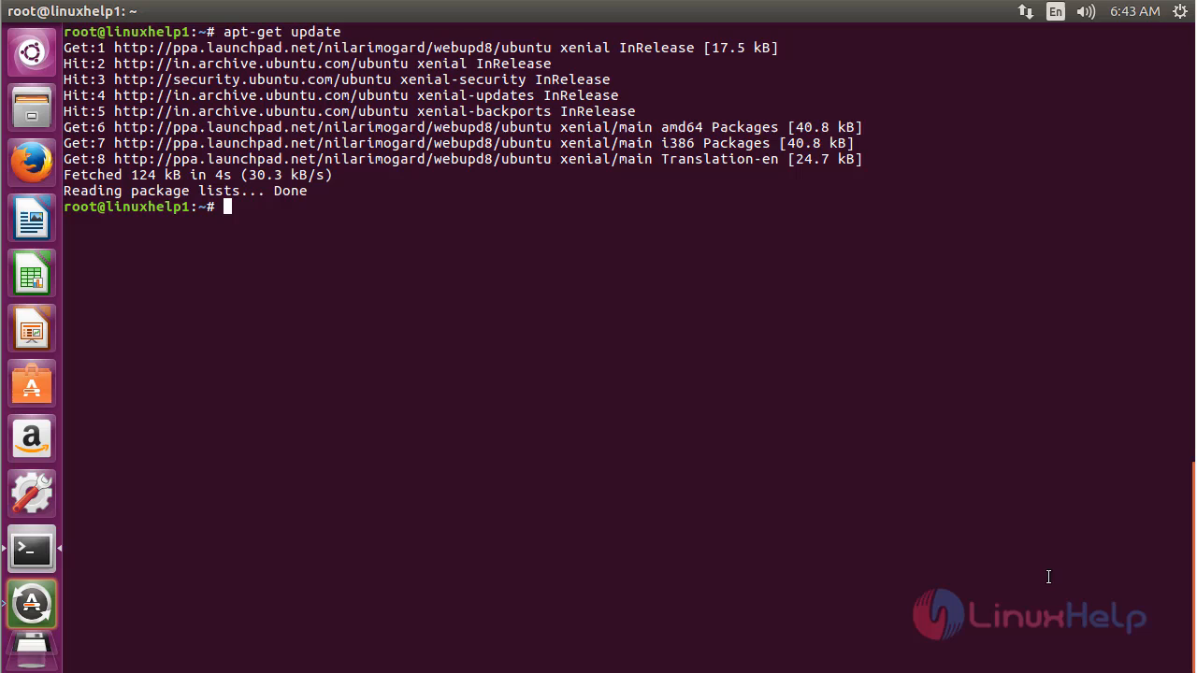
key(Return)
- Run apt-get install albert -y to install Albert 0.8.11 with libmuparser2v5 and libqt5x11extras5
key(ctrl+l)
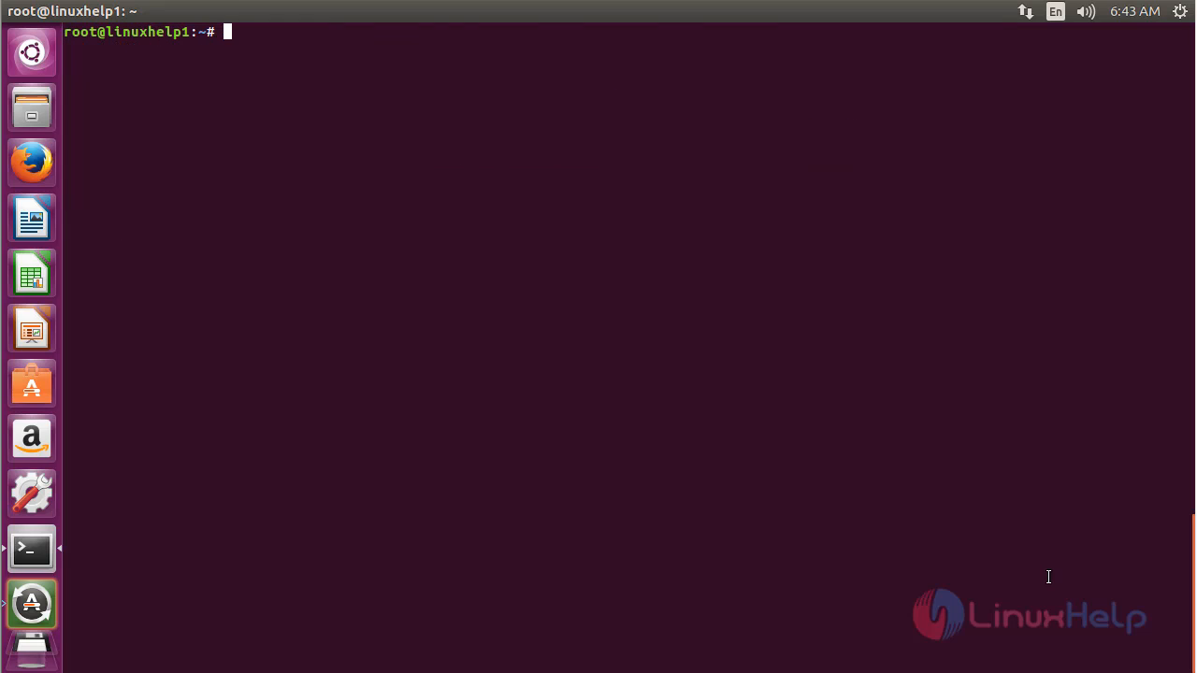
text(apt)
text(-get i)
text(nstall )
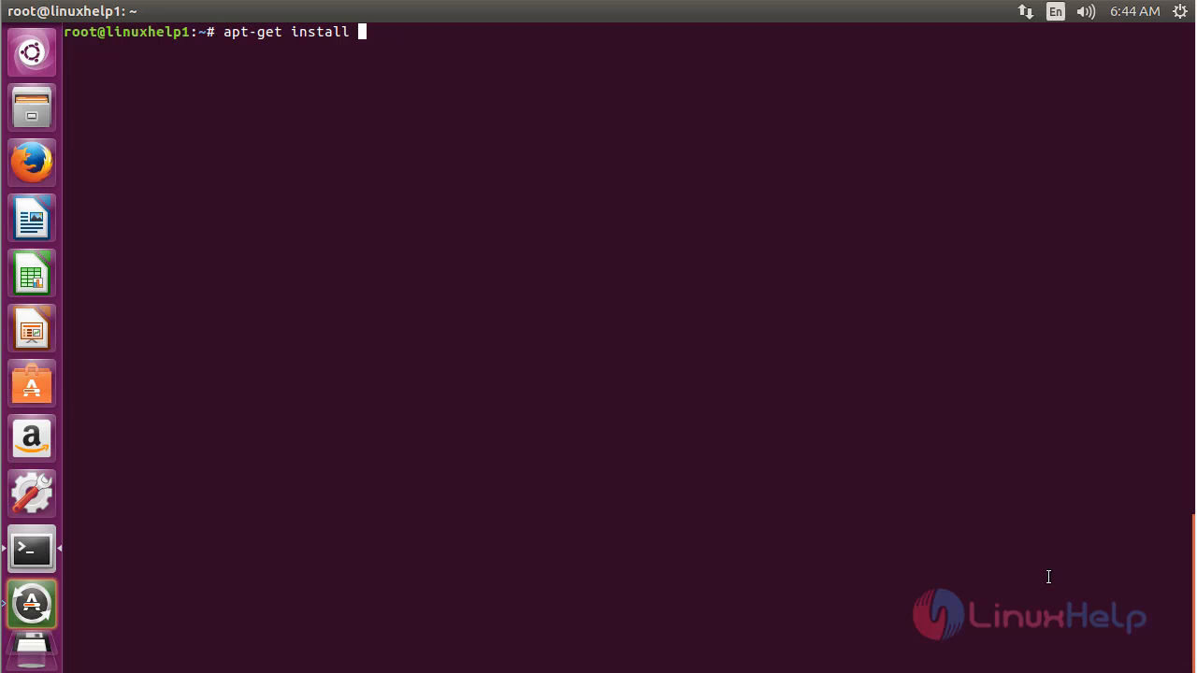
text(ab)
key(BackSpace)
text(lbert )
text(-y)
key(Return)
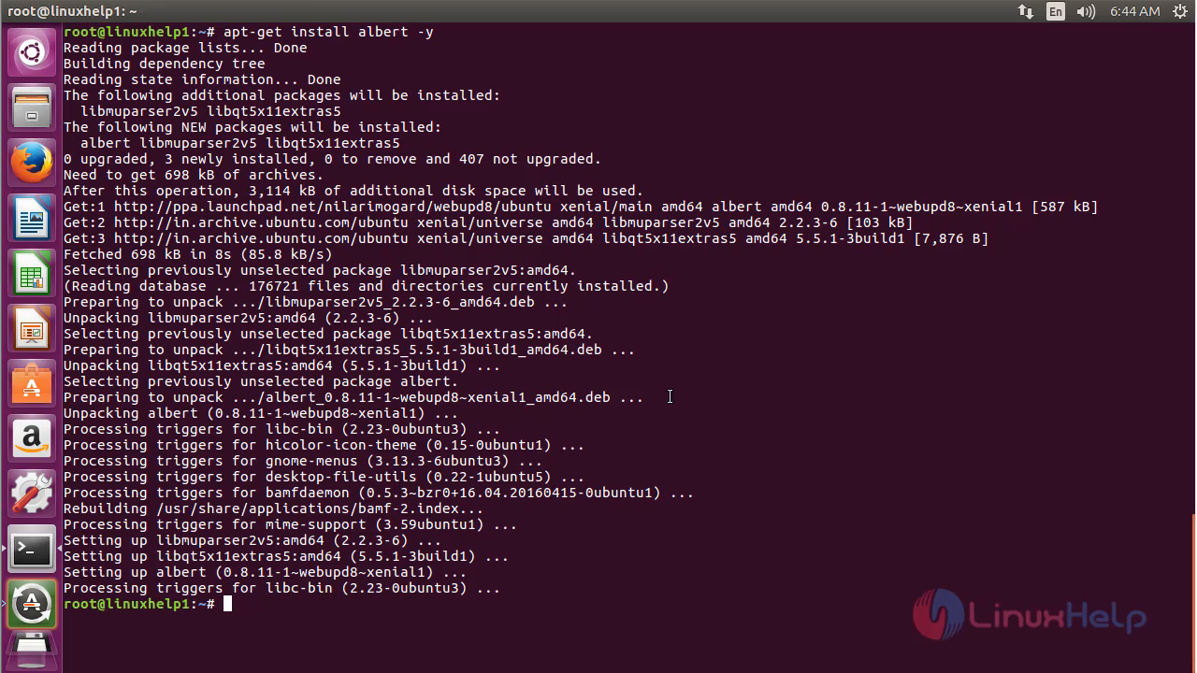
- Launch Albert from the Dash search, bringing up its Settings window on the General page
click(35, 59)
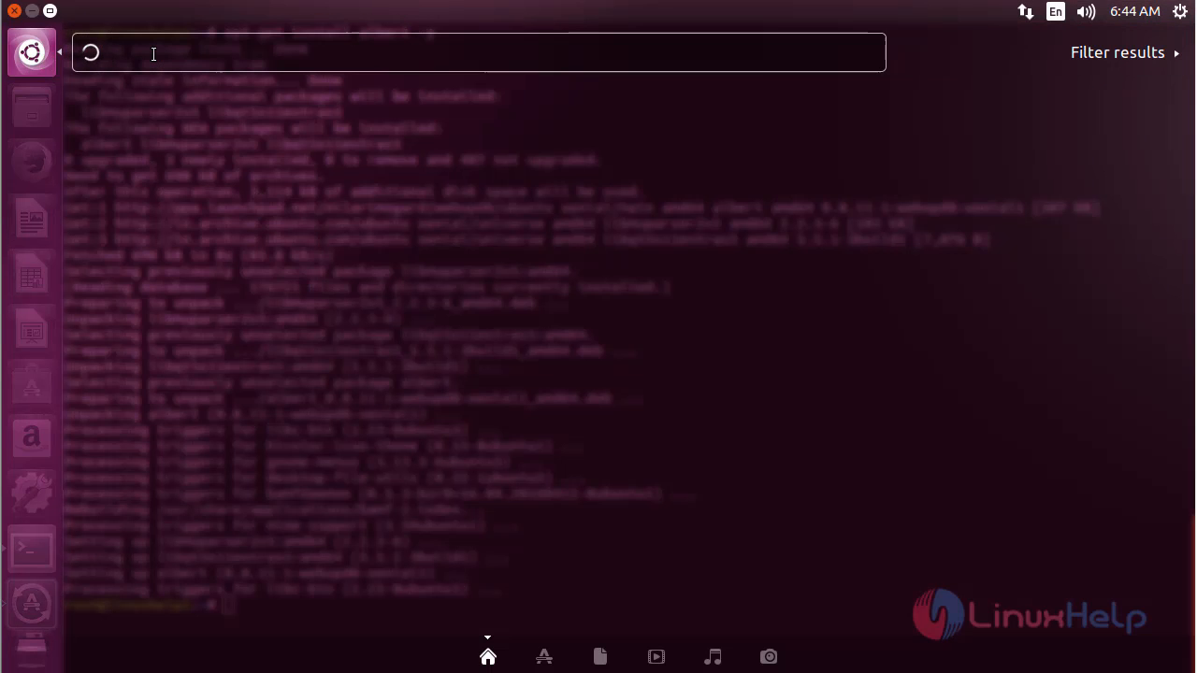
text(alber)
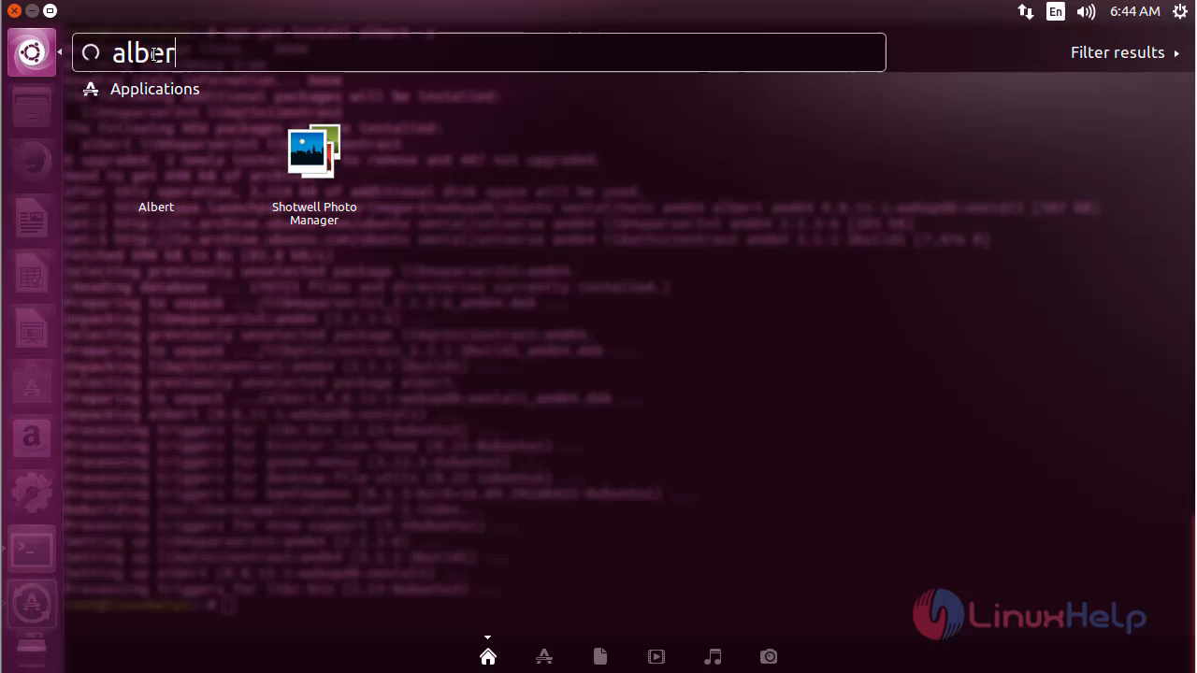
text(t)
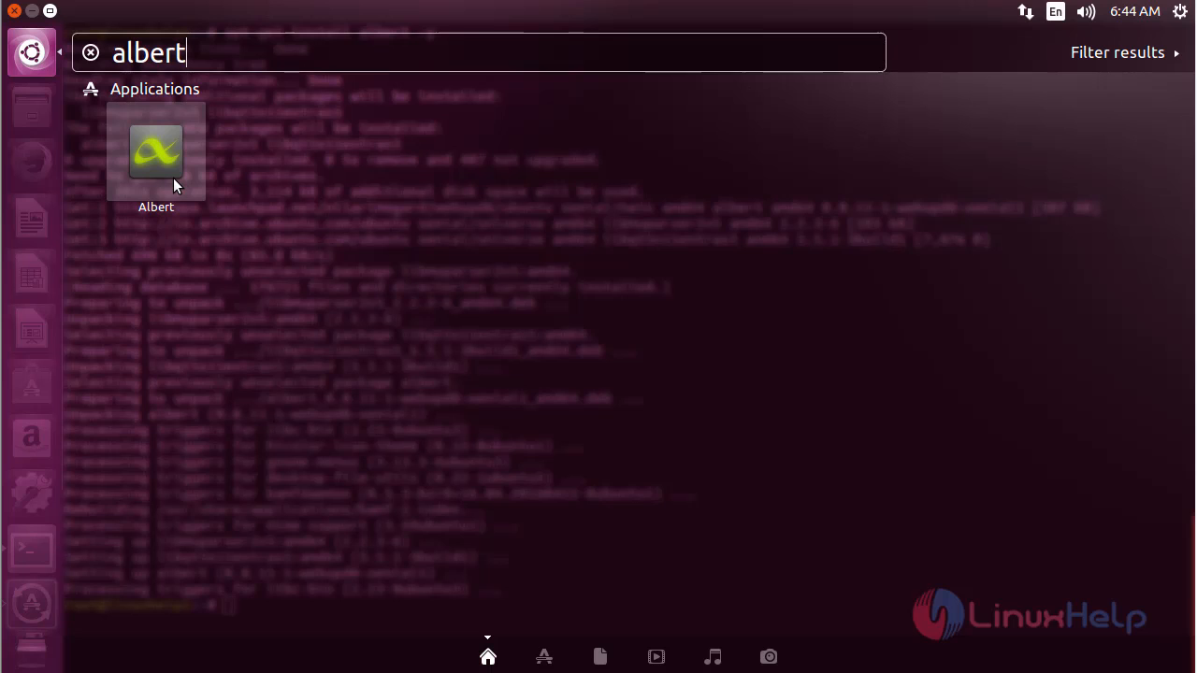
click(173, 177)
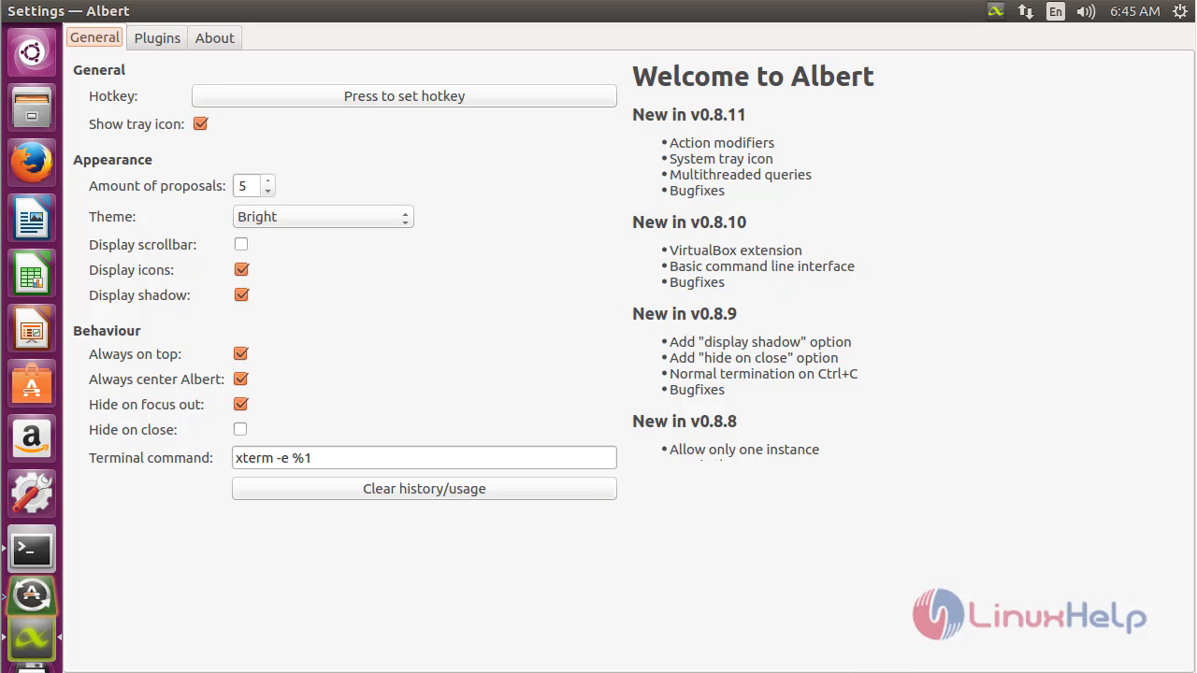
- Quit Albert, run apt-get remove albert -y freeing 2,685 kB, and clear the terminal
key(alt+F4)
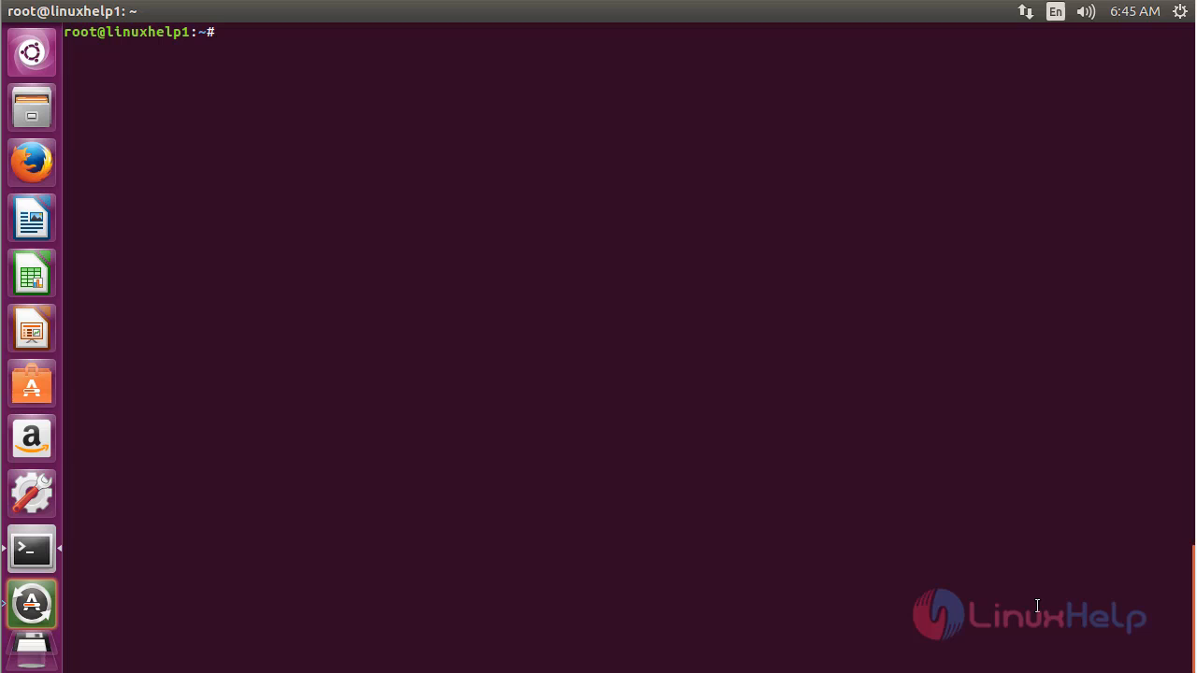
text(apt-ge)
text(t remo)
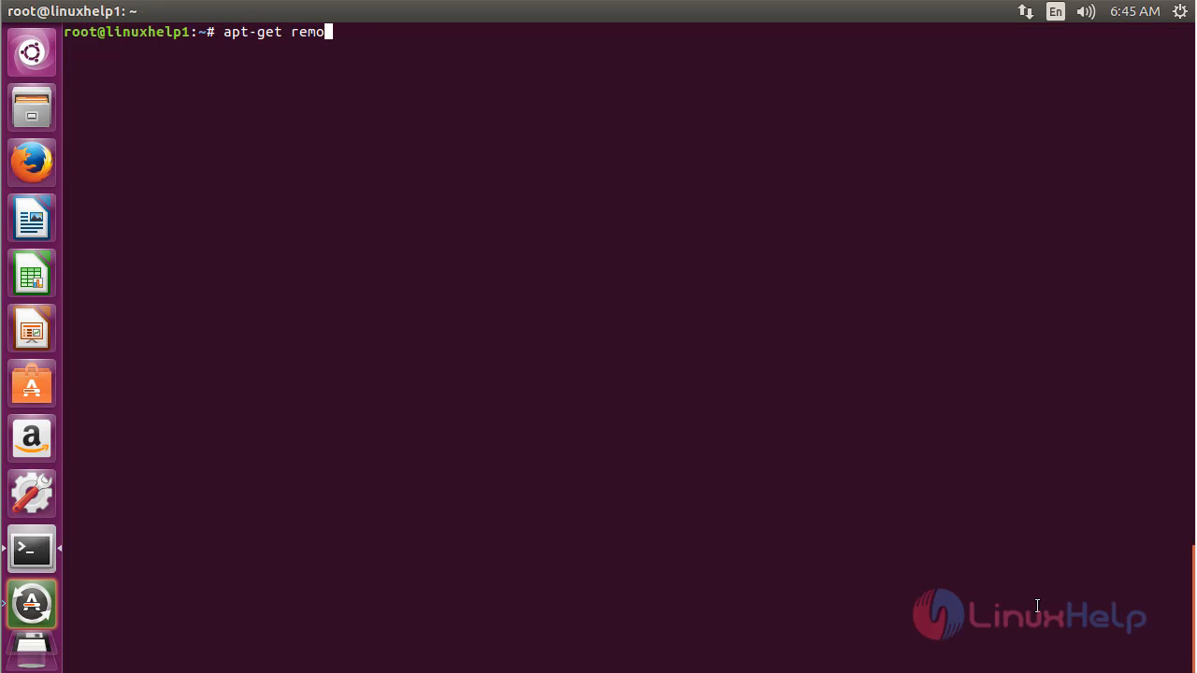
text(ve al)
text(bert -)
text(y)
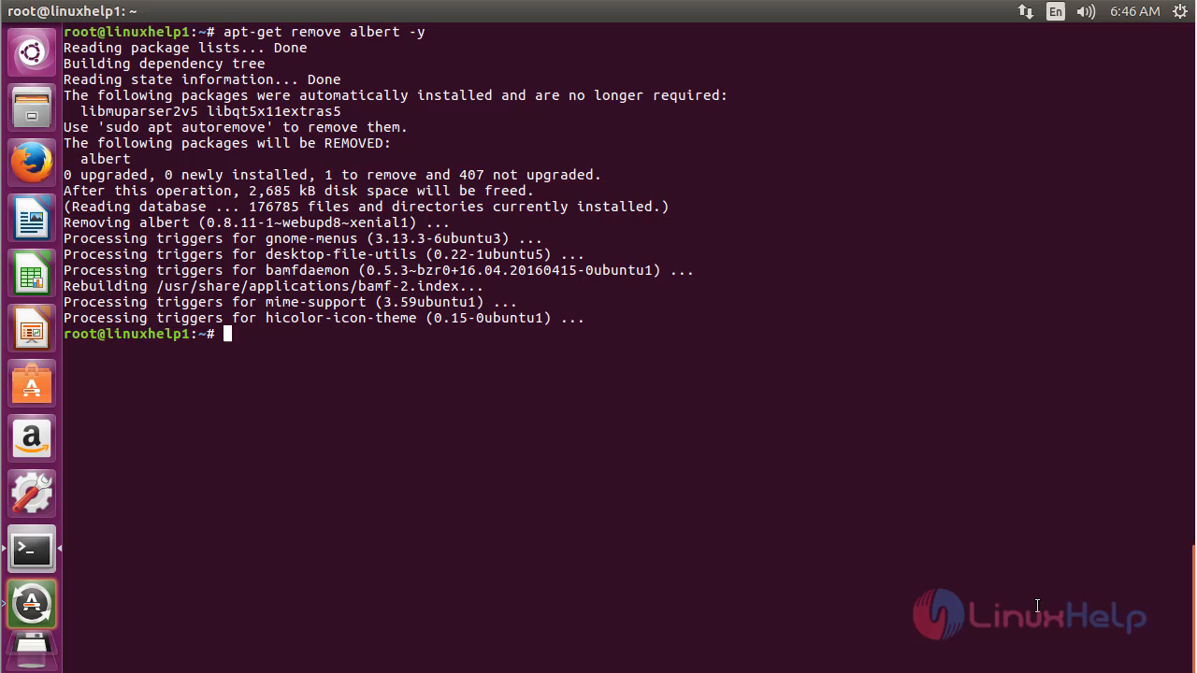
key(Return)
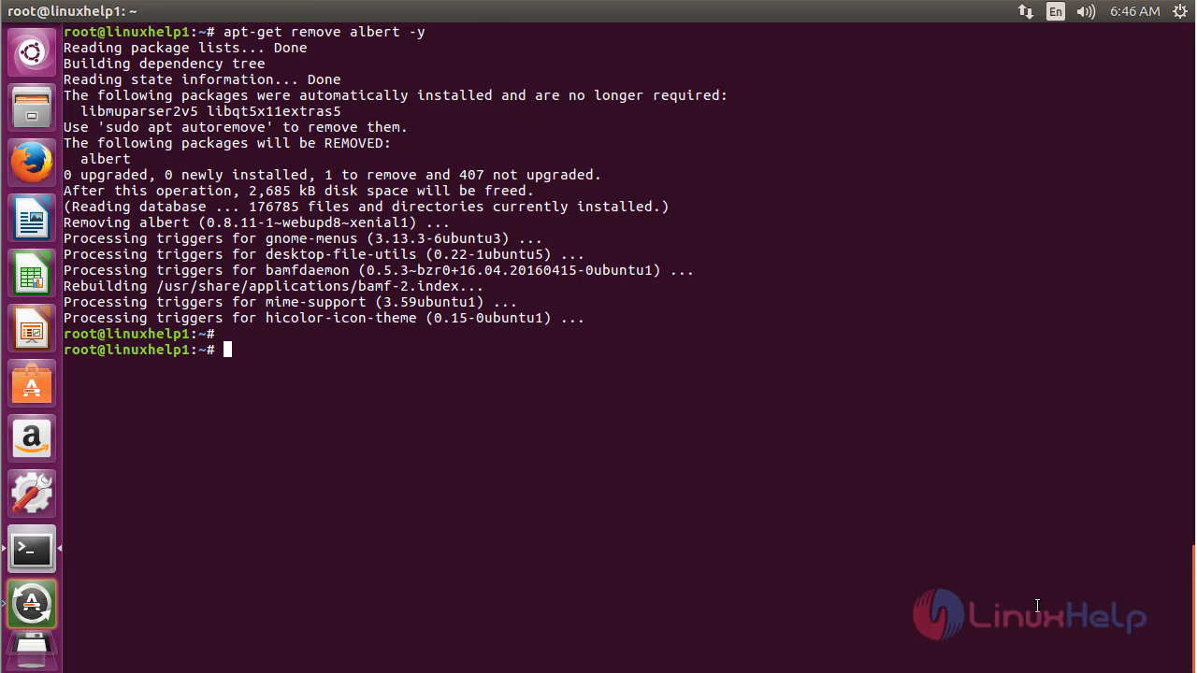
key(ctrl+l)
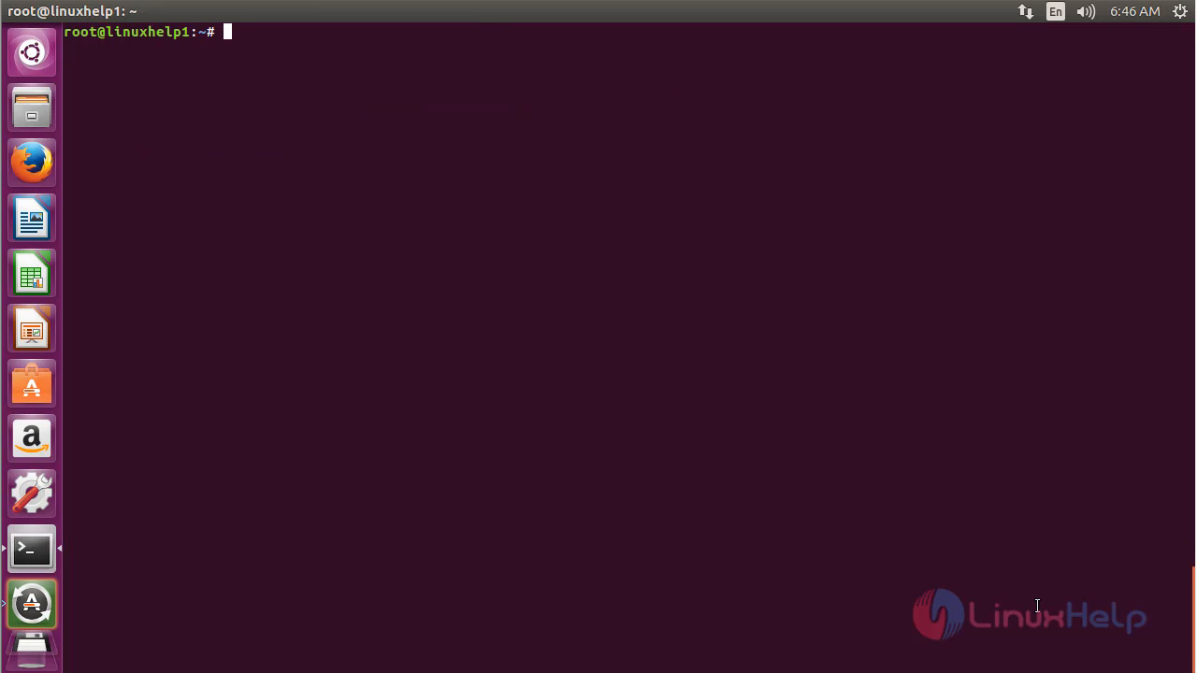